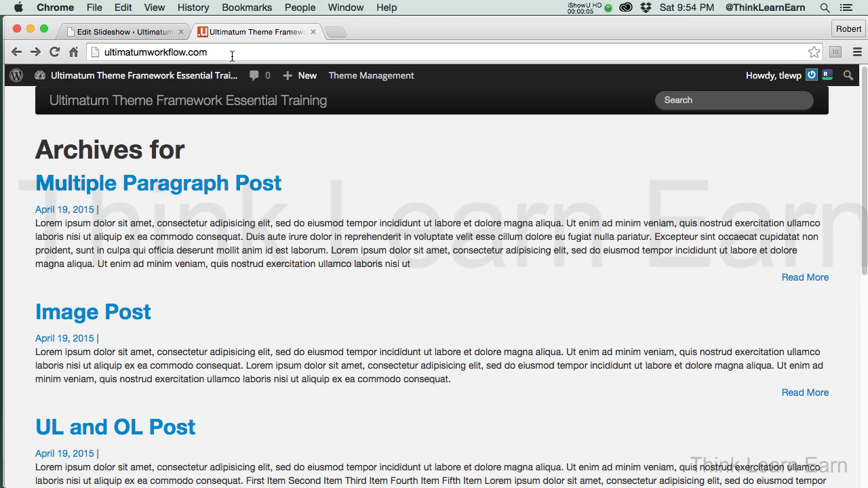
# Review the main-slider slideshow's slides, then return to the site's archive page.
pyautogui.click(143, 35)
pyautogui.click(262, 34)
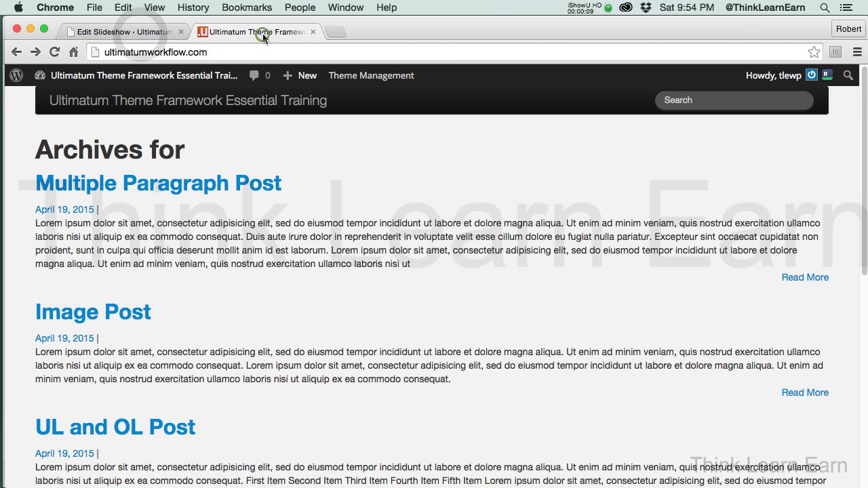
pyautogui.click(136, 37)
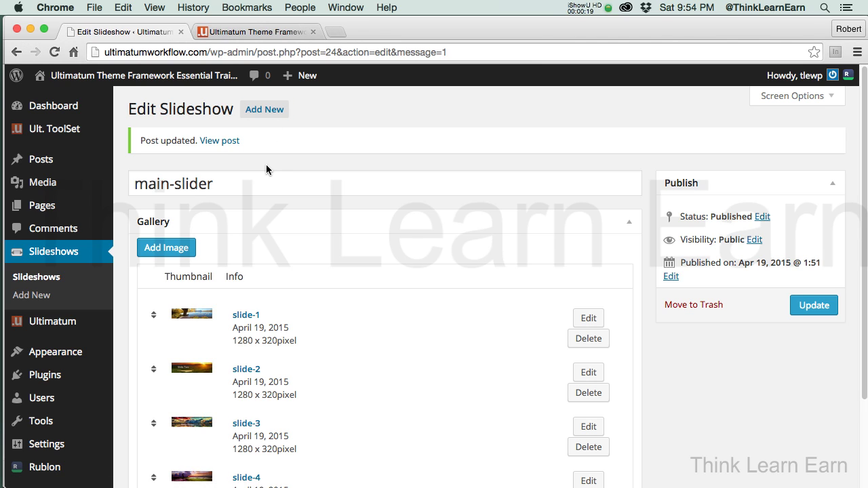
pyautogui.click(271, 32)
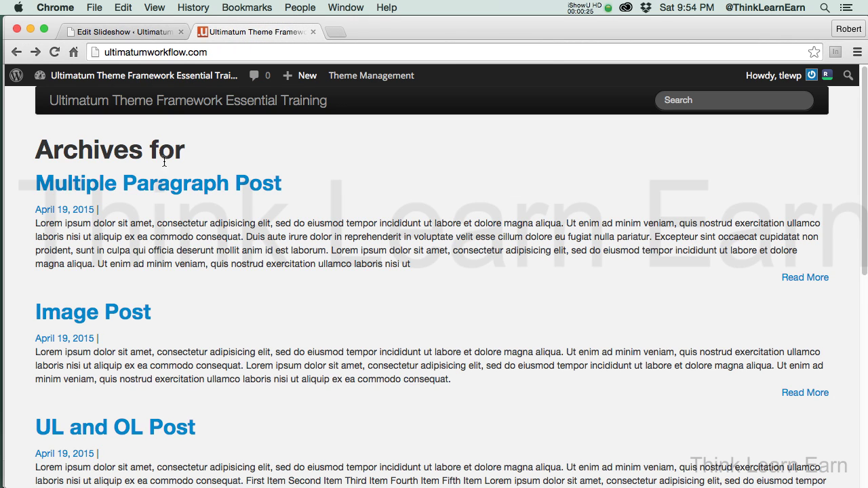
# Add an Ultimatum SlideShow widget using main-slider to the Full Width Layout body and save it.
pyautogui.moveTo(361, 73)
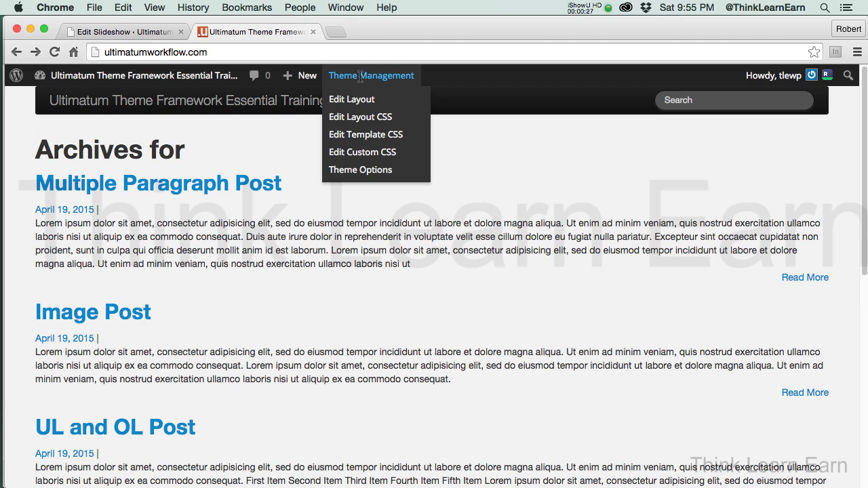
pyautogui.click(351, 101)
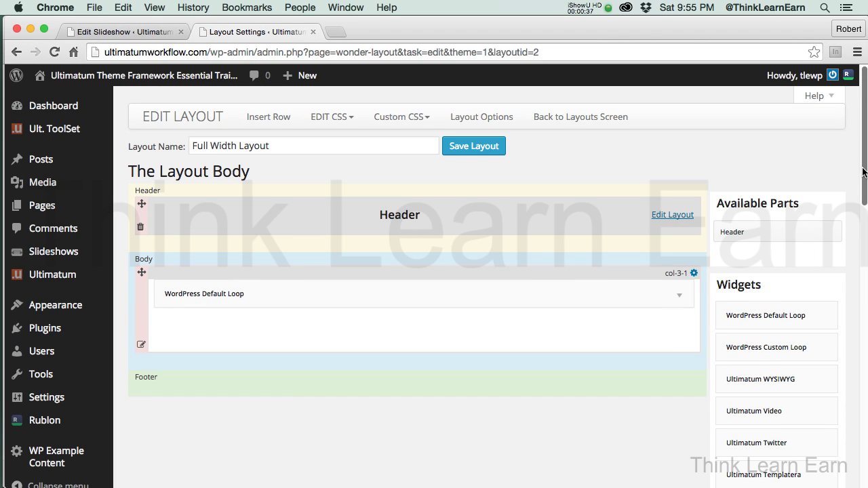
pyautogui.scroll(-5, 863, 172)
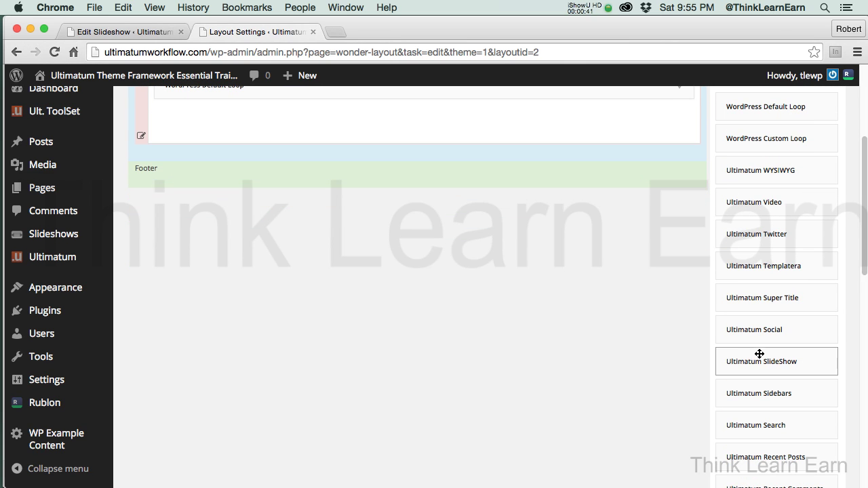
pyautogui.scroll(-2, 863, 204)
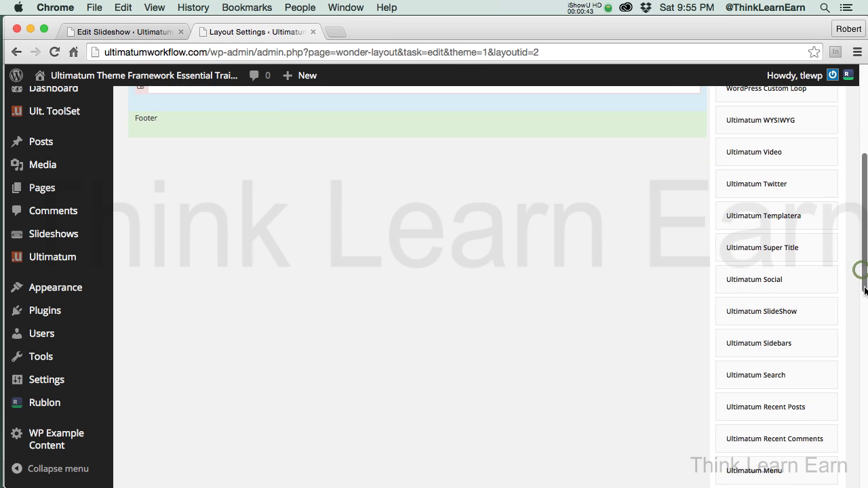
pyautogui.moveTo(755, 311); pyautogui.dragTo(380, 246)
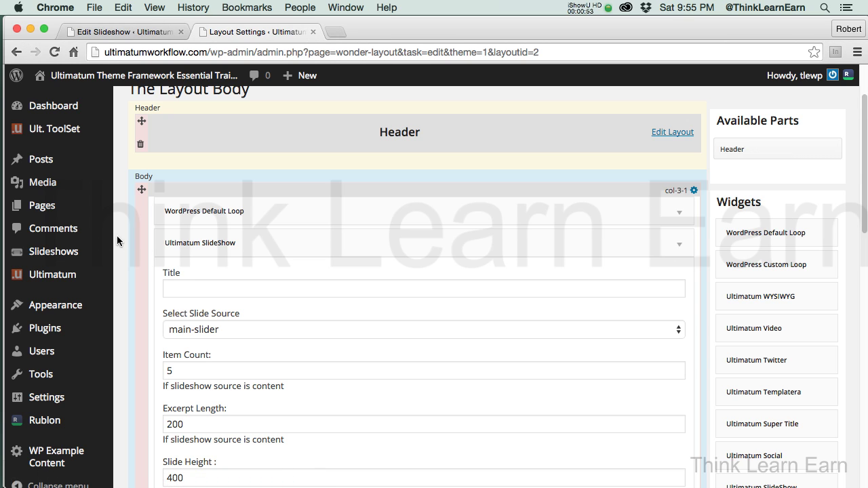
pyautogui.moveTo(863, 229); pyautogui.dragTo(857, 423)
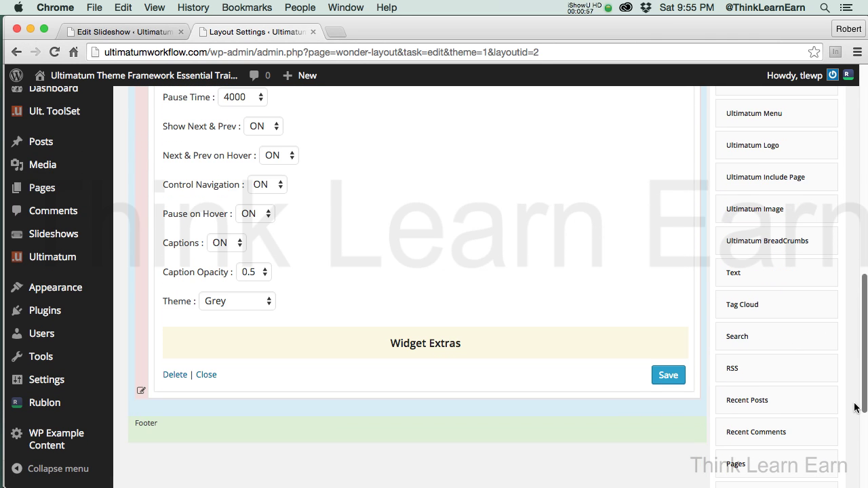
pyautogui.click(670, 375)
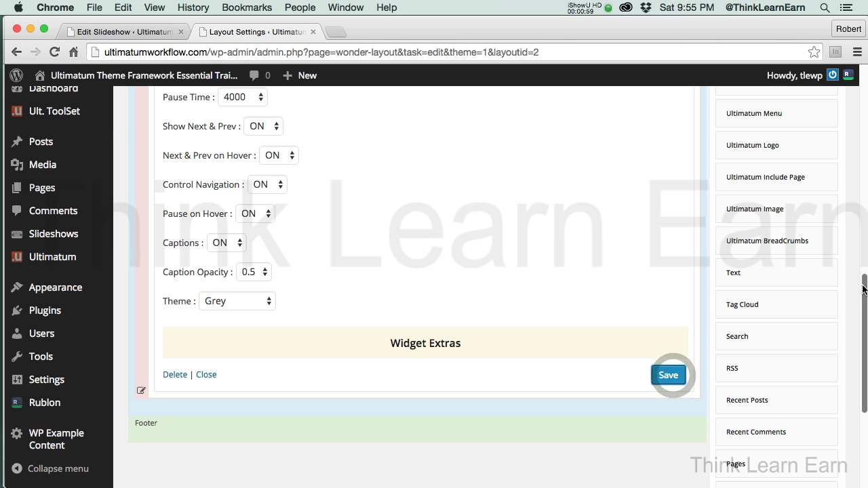
pyautogui.moveTo(865, 286); pyautogui.dragTo(839, 72)
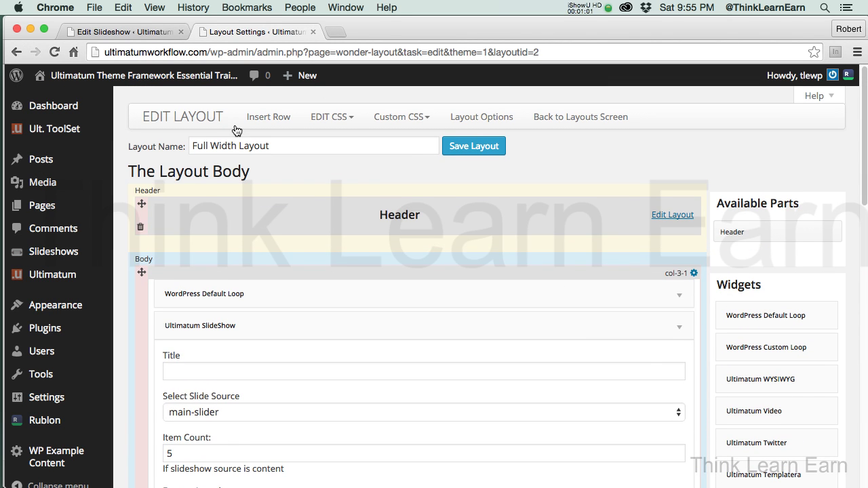
# Insert a 100% FULL WIDTH (FOR SLIDERS) row into the Full Width Layout body.
pyautogui.click(265, 118)
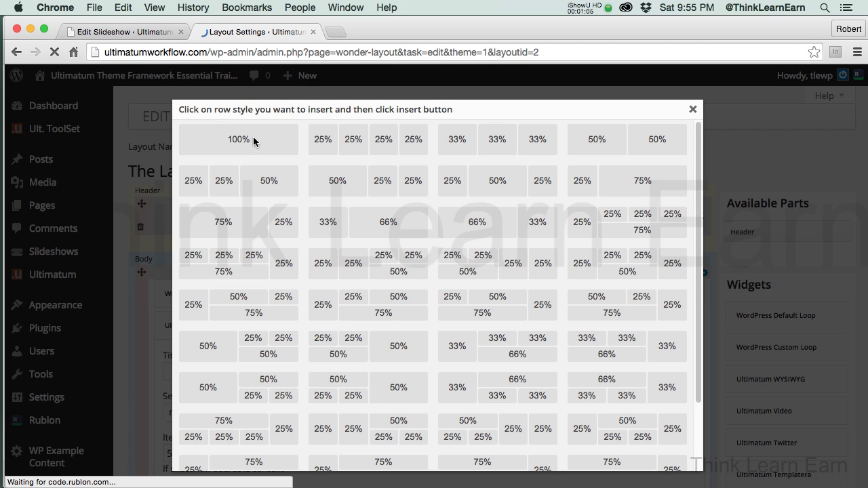
pyautogui.click(255, 141)
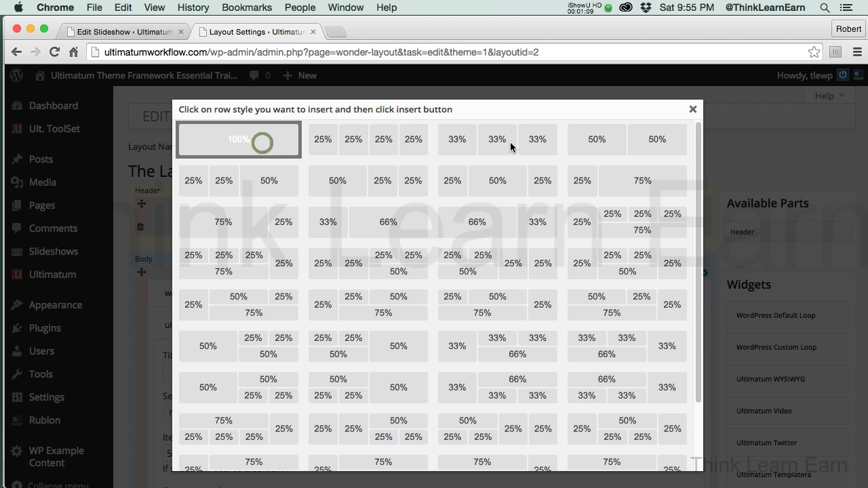
pyautogui.moveTo(695, 153); pyautogui.dragTo(693, 247)
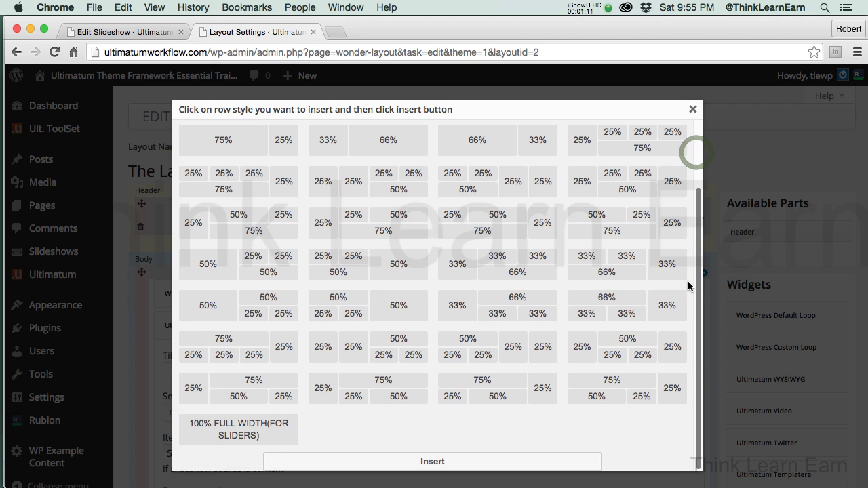
pyautogui.click(221, 427)
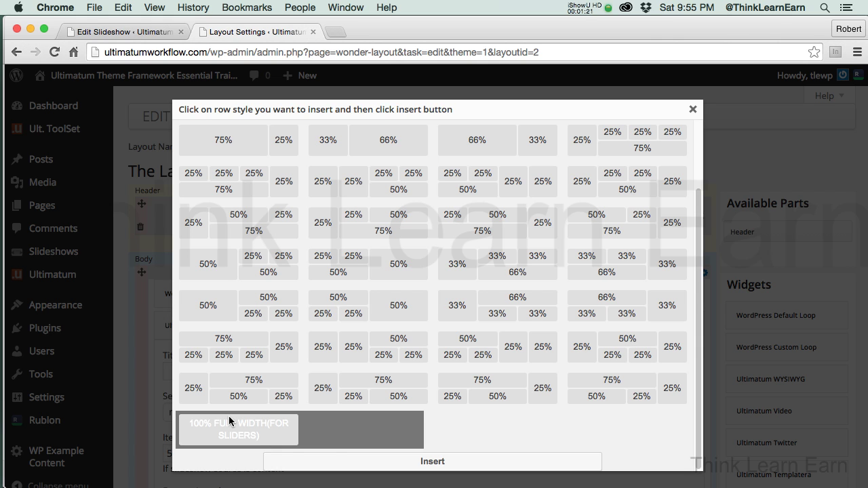
pyautogui.click(431, 461)
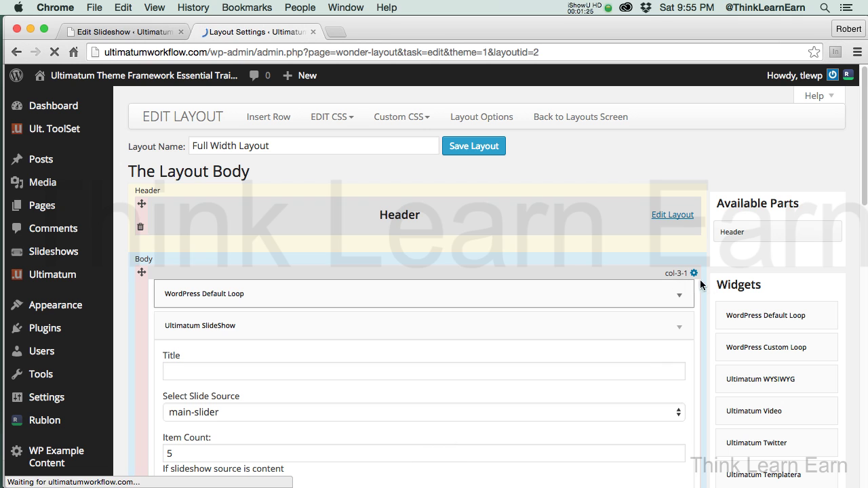
# Move the full-width row to the top, put the SlideShow widget in it, and save.
pyautogui.click(675, 331)
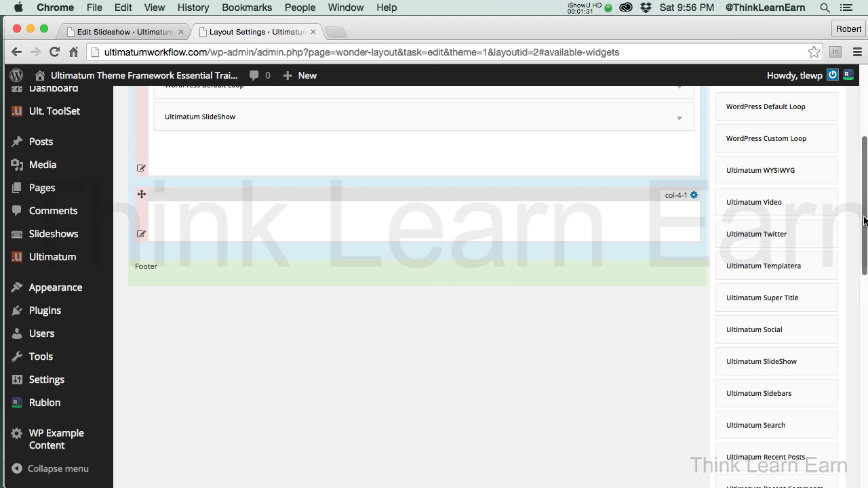
pyautogui.scroll(5, 325, 366)
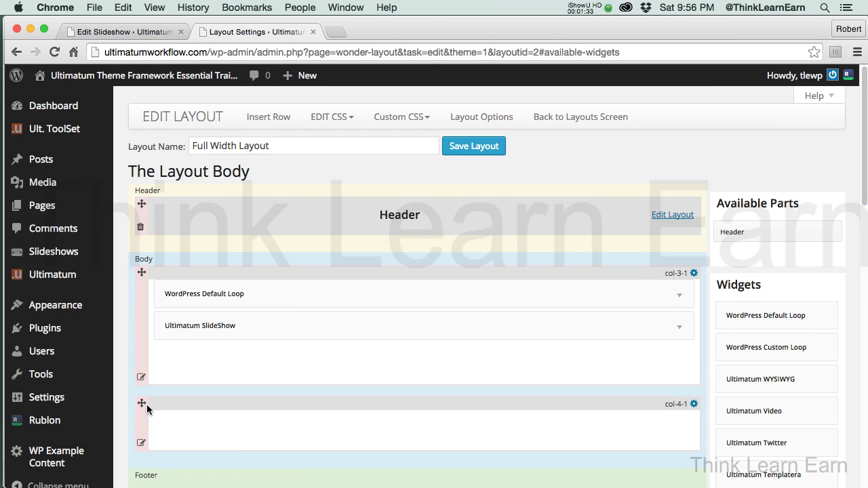
pyautogui.moveTo(143, 403); pyautogui.dragTo(163, 271)
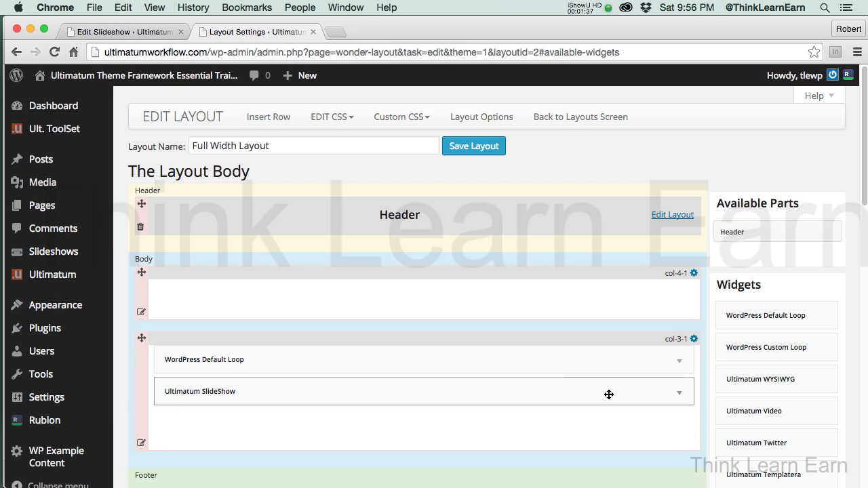
pyautogui.moveTo(606, 393); pyautogui.dragTo(549, 303)
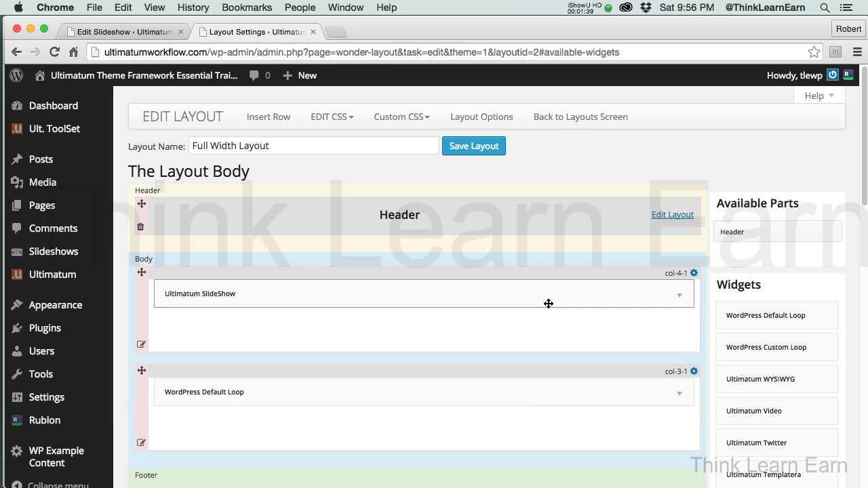
pyautogui.click(467, 147)
pyautogui.moveTo(862, 198); pyautogui.dragTo(863, 119)
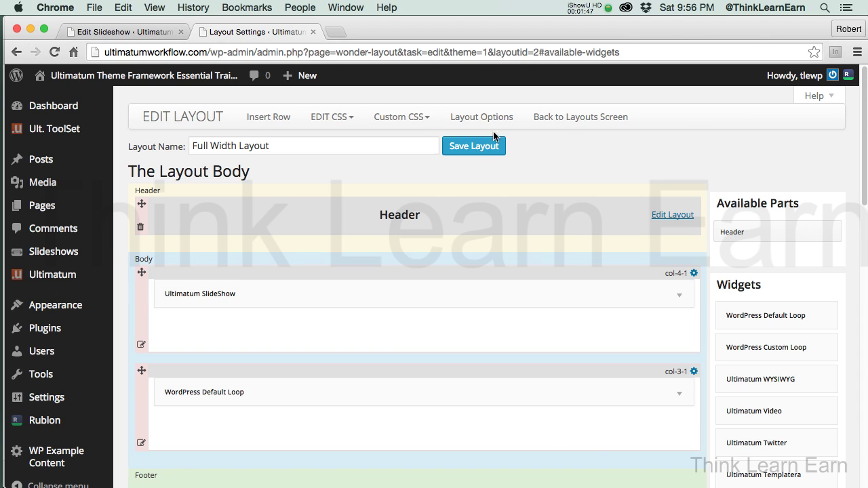
pyautogui.click(483, 146)
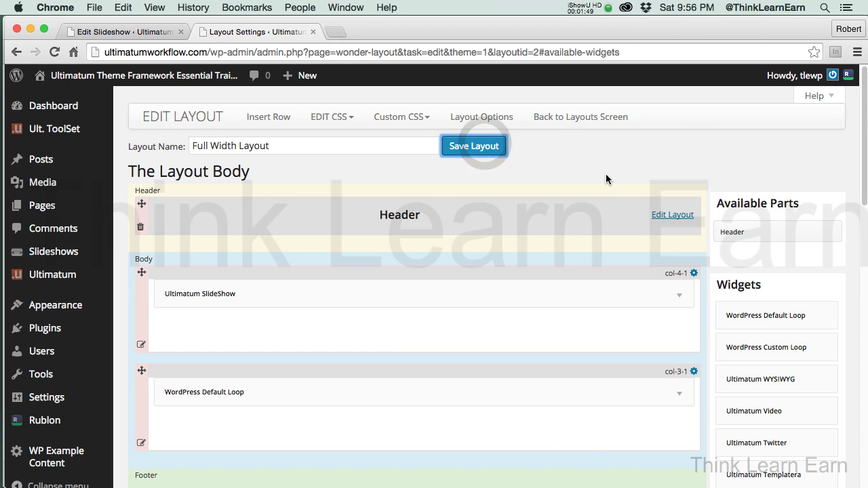
# Keep main-slider as the SlideShow widget's slide source and review its item count of 5.
pyautogui.click(678, 295)
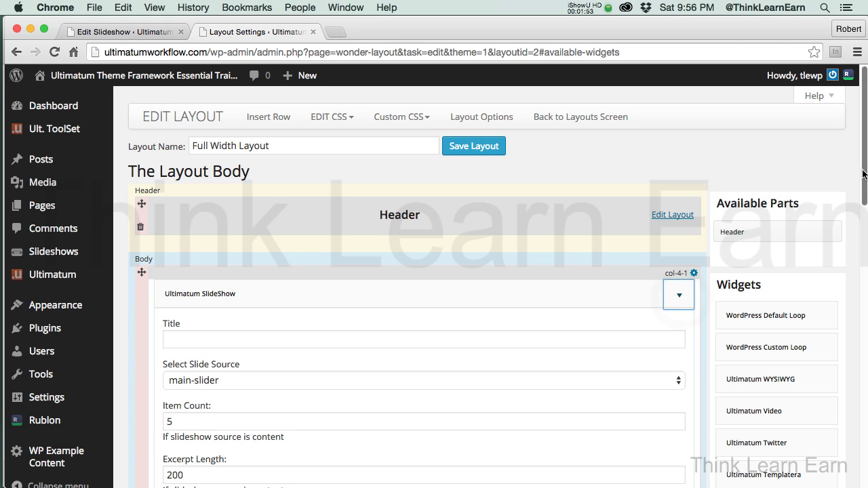
pyautogui.moveTo(860, 176); pyautogui.dragTo(865, 205)
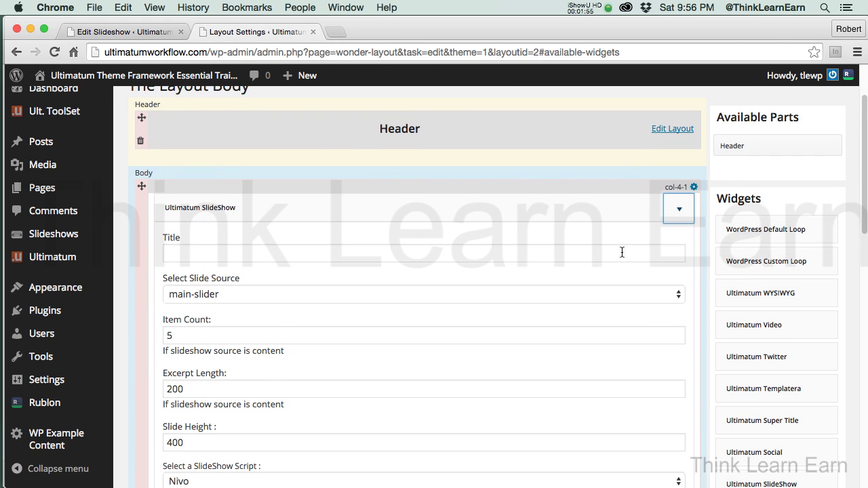
pyautogui.click(522, 295)
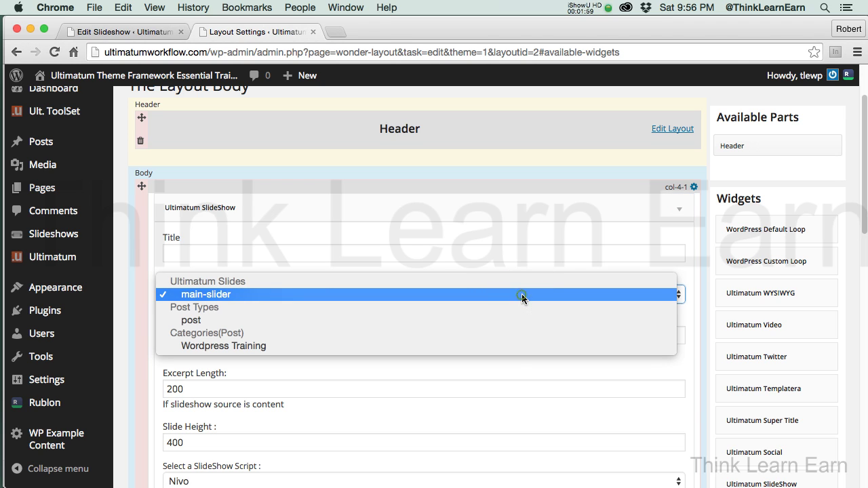
pyautogui.click(521, 294)
pyautogui.click(521, 294)
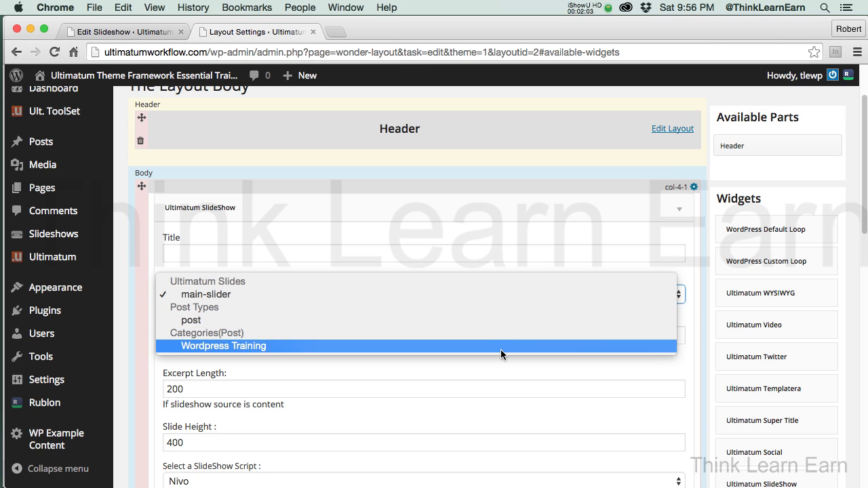
pyautogui.click(483, 294)
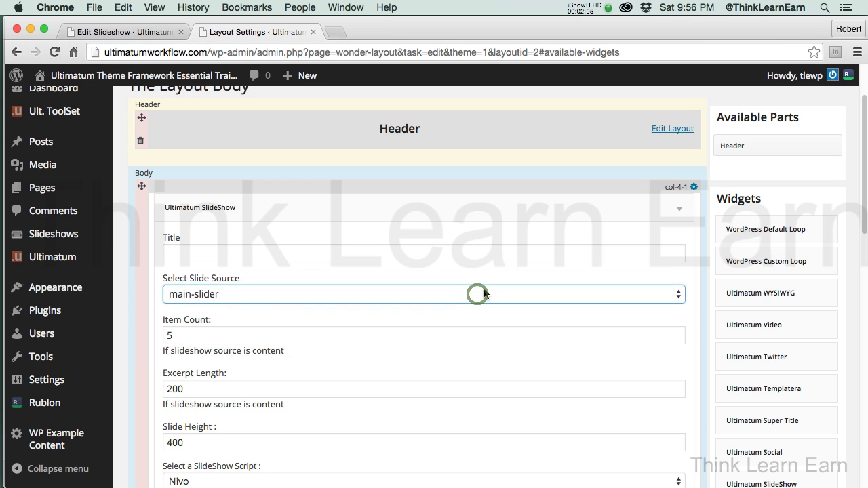
pyautogui.moveTo(861, 215); pyautogui.dragTo(865, 250)
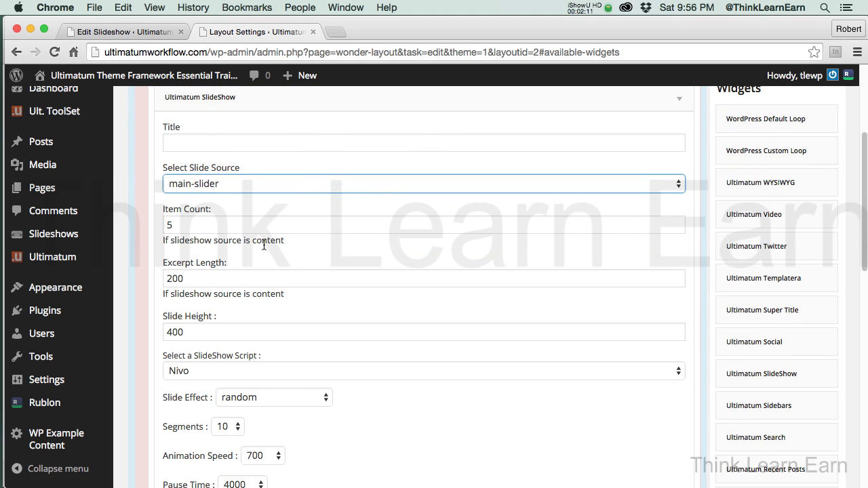
pyautogui.click(201, 229)
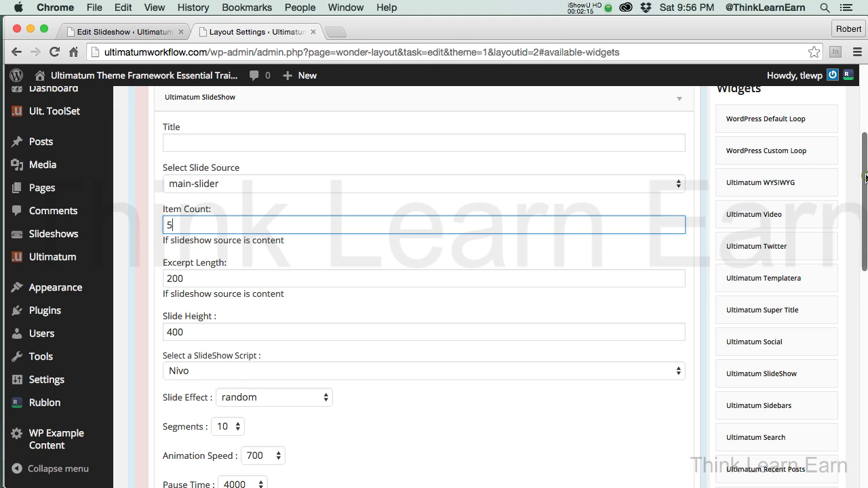
pyautogui.scroll(-2, 864, 178)
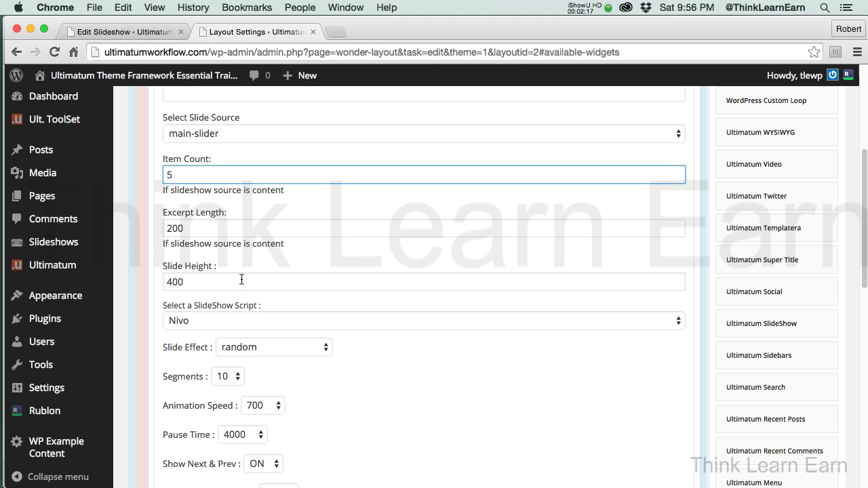
# Check in the main-slider gallery that slide-1 measures 1280 x 320 pixels.
pyautogui.click(146, 32)
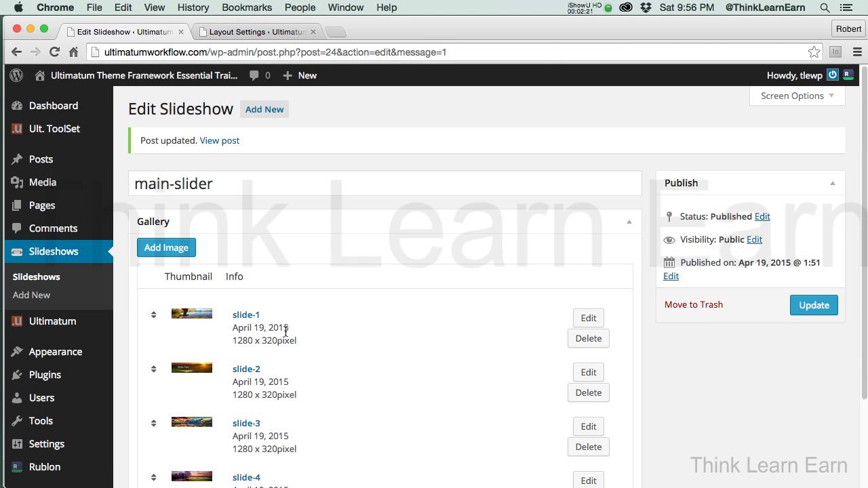
pyautogui.click(587, 319)
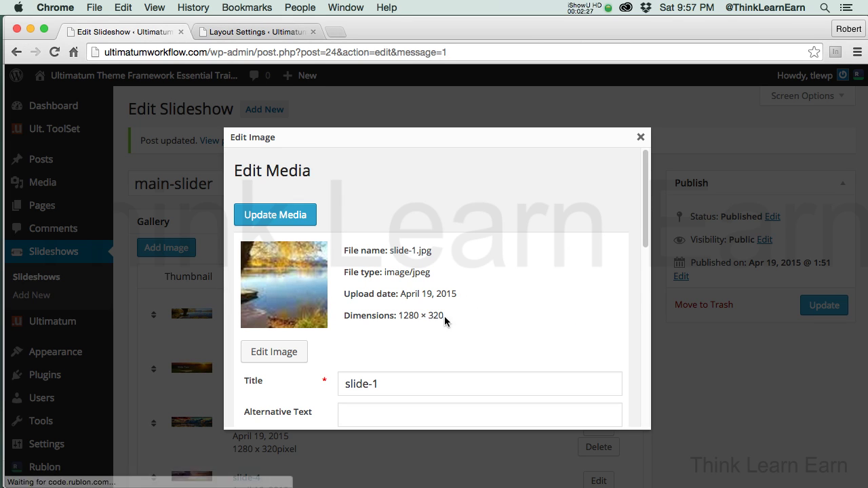
pyautogui.click(640, 139)
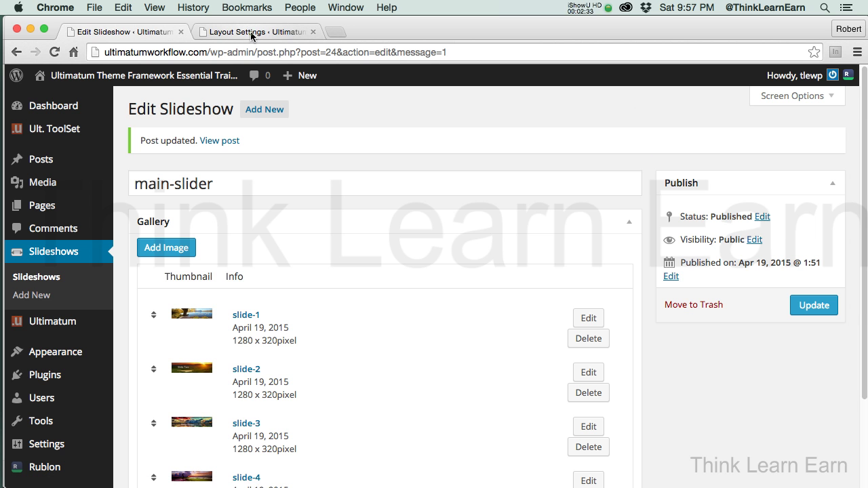
# Change the SlideShow widget's slide height from 400 to 320 and choose Flex Slider as script.
pyautogui.click(249, 32)
pyautogui.doubleClick(205, 286)
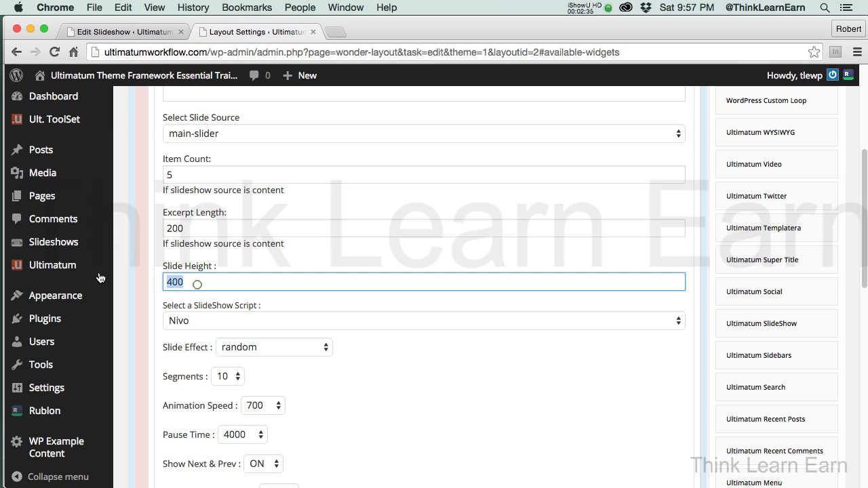
pyautogui.moveTo(52, 265)
pyautogui.write('320')
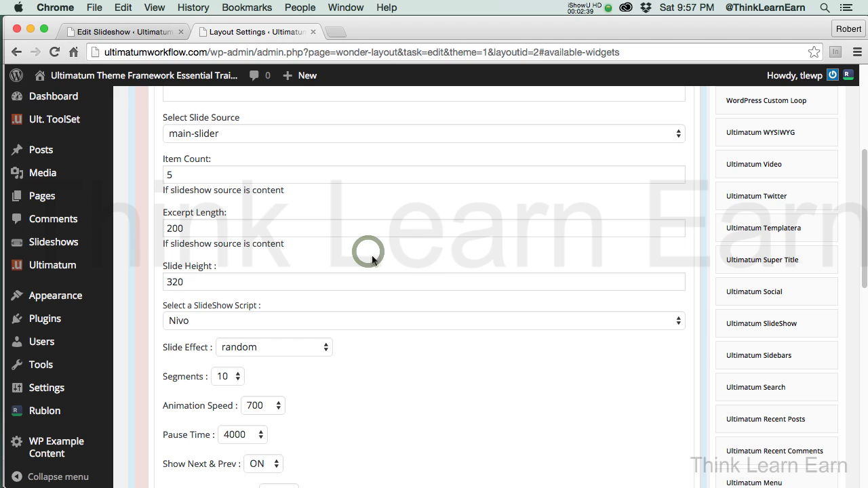
pyautogui.click(631, 323)
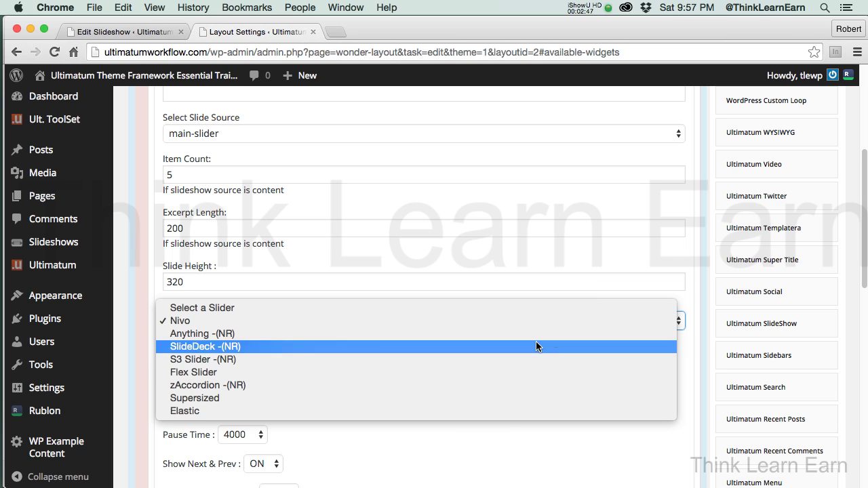
pyautogui.click(508, 376)
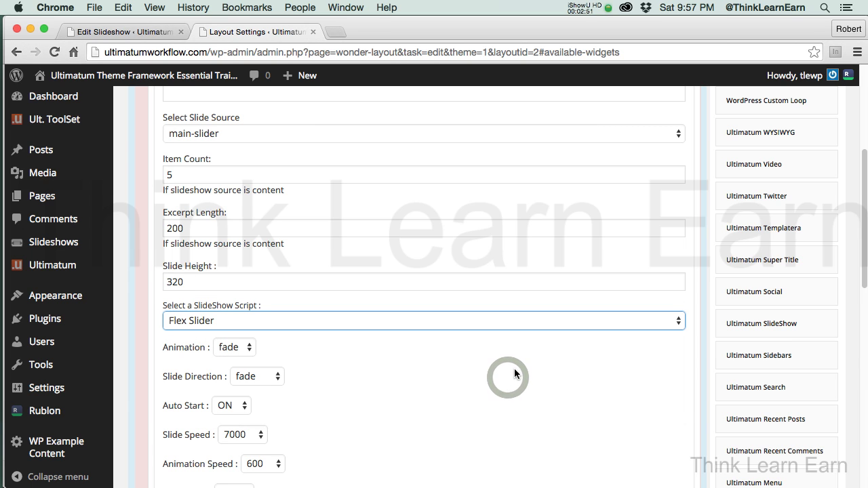
pyautogui.moveTo(865, 251); pyautogui.dragTo(865, 291)
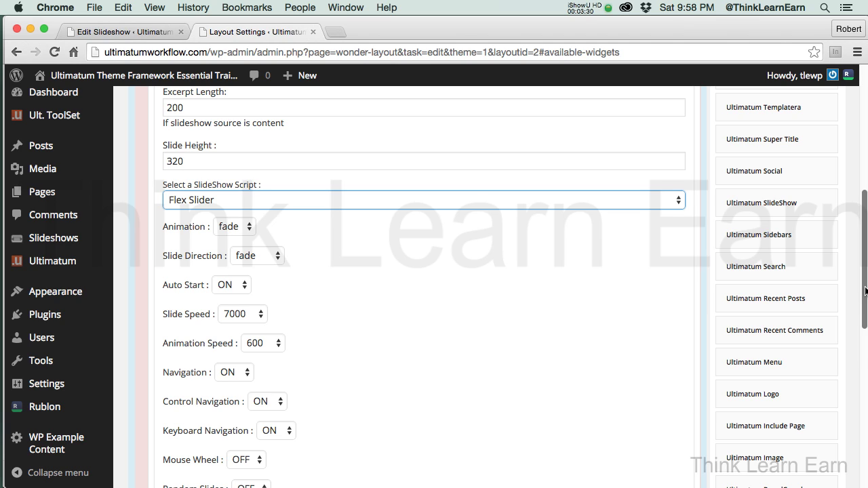
pyautogui.scroll(-5, 857, 284)
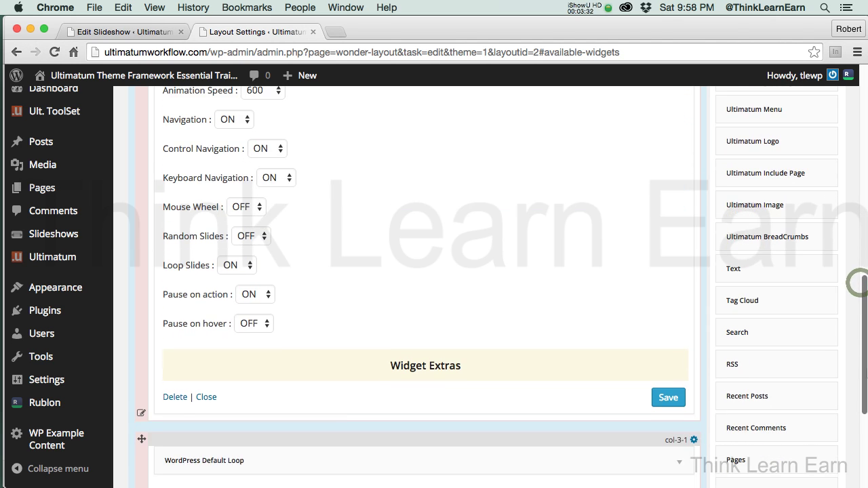
pyautogui.scroll(2, 858, 283)
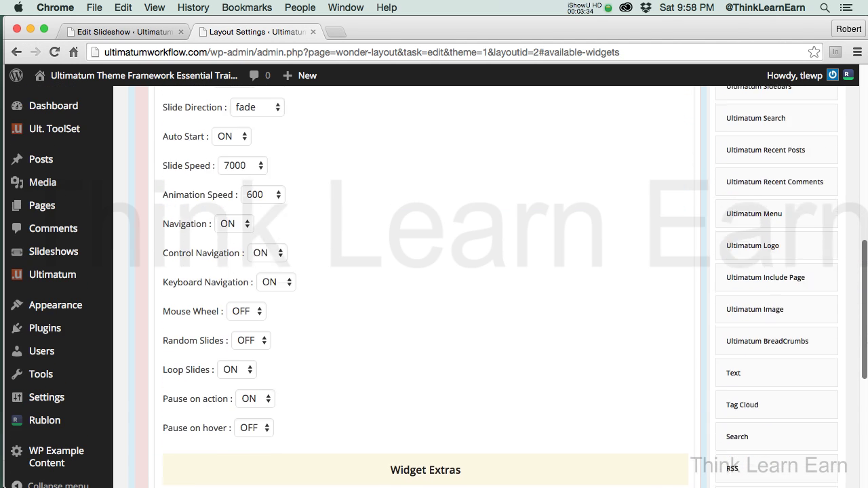
pyautogui.scroll(2, 424, 285)
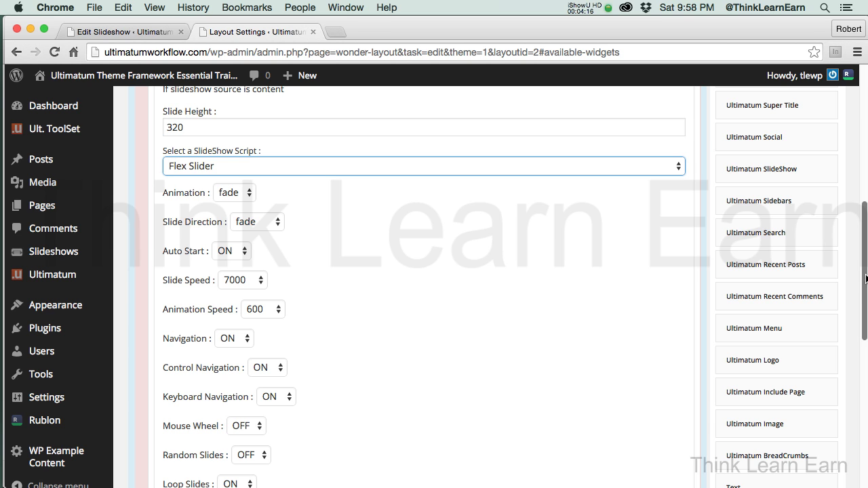
# Save the SlideShow widget settings, then save the Full Width Layout.
pyautogui.scroll(-5, 860, 278)
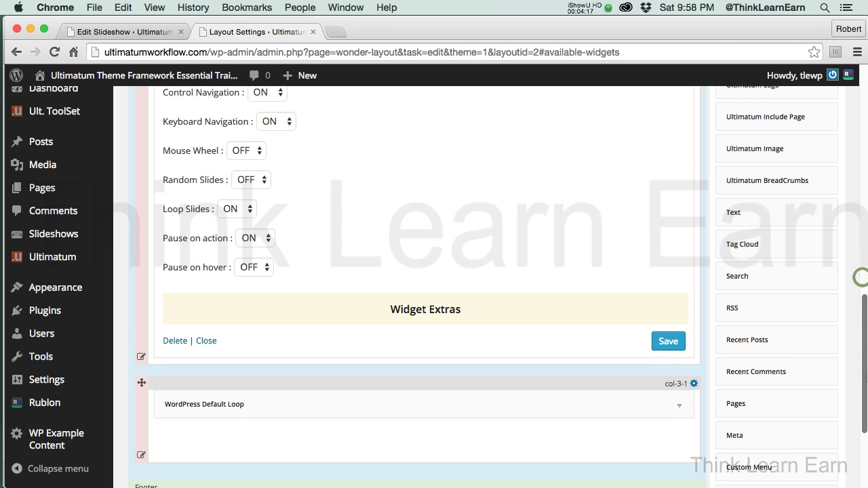
pyautogui.click(669, 341)
pyautogui.moveTo(864, 347); pyautogui.dragTo(864, 121)
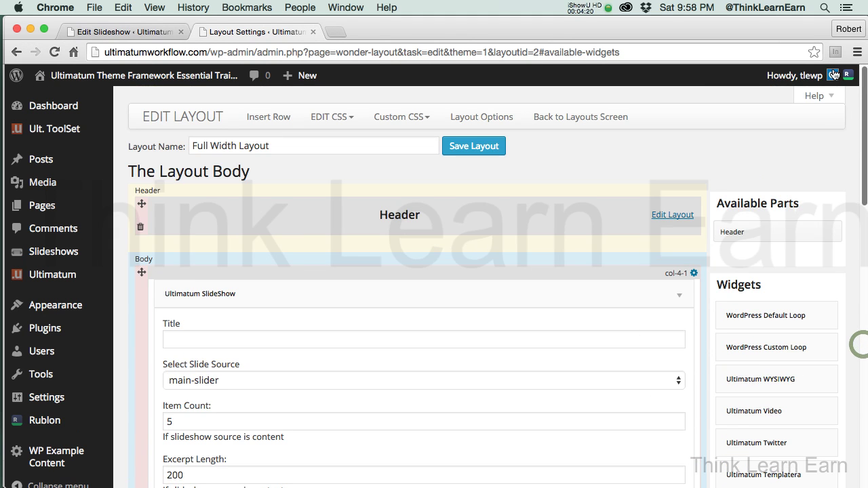
pyautogui.click(479, 152)
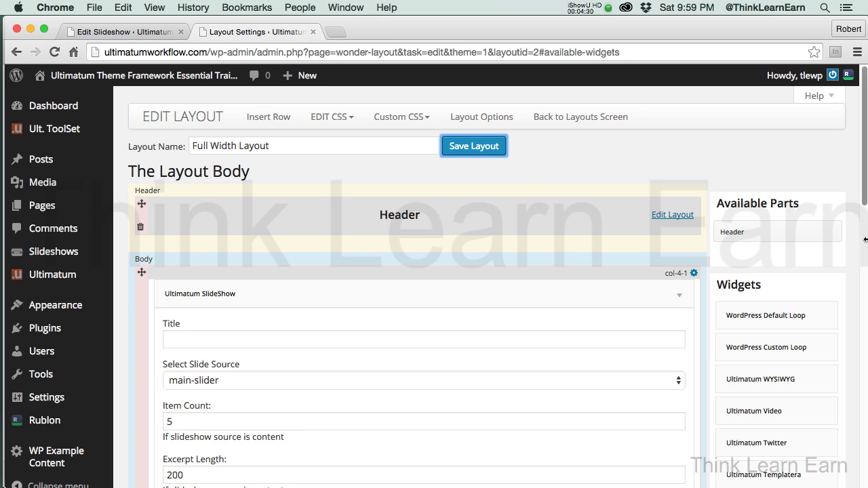
pyautogui.moveTo(864, 198); pyautogui.dragTo(366, 122)
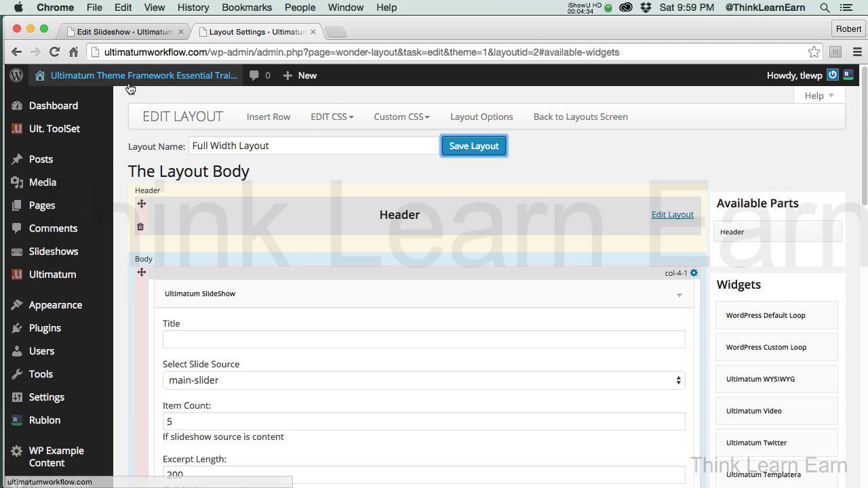
# Visit the live site and shrink then restore the browser window to test slider responsiveness.
pyautogui.moveTo(136, 75)
pyautogui.click(67, 100)
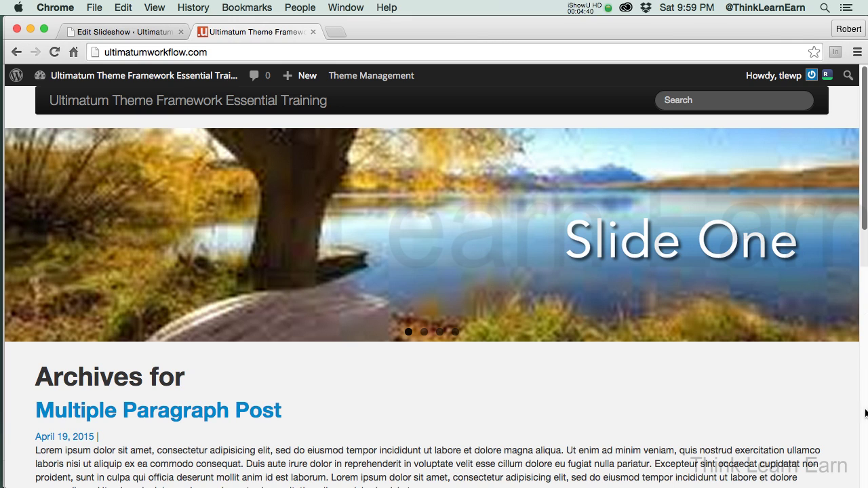
pyautogui.moveTo(864, 485); pyautogui.dragTo(402, 408)
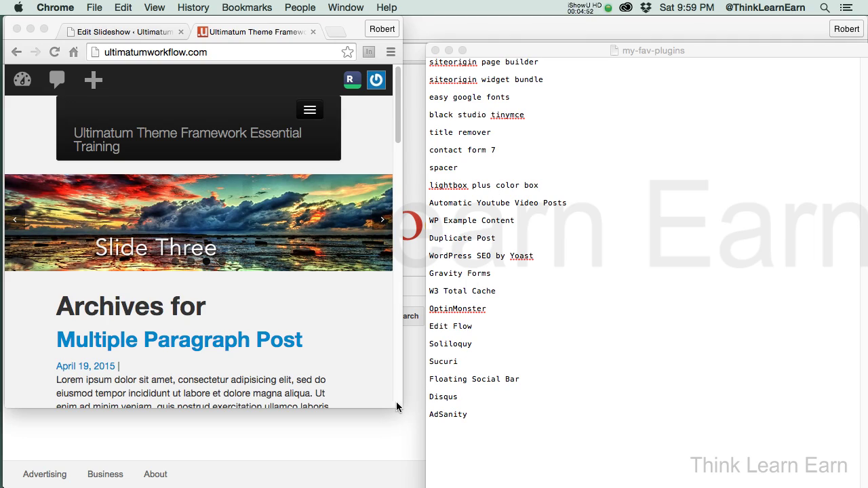
pyautogui.moveTo(397, 402); pyautogui.dragTo(867, 487)
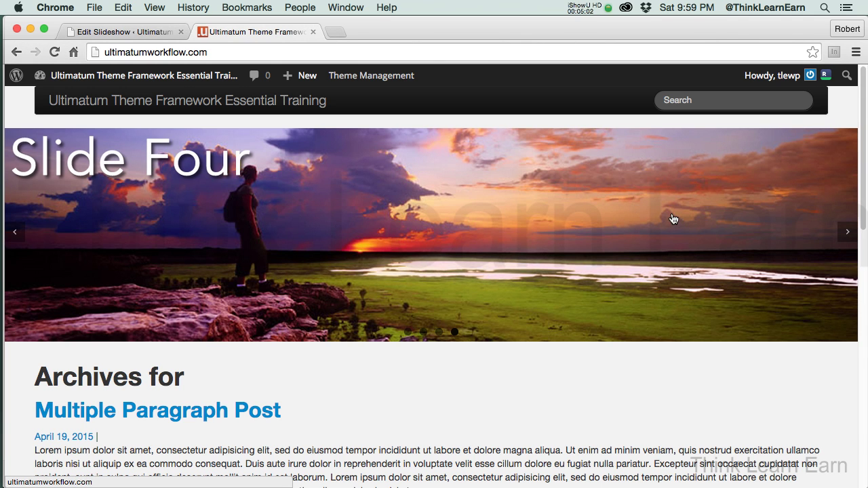
# Advance the slider through Slide One, Two, Three and Four, ending back on Slide One.
pyautogui.click(846, 233)
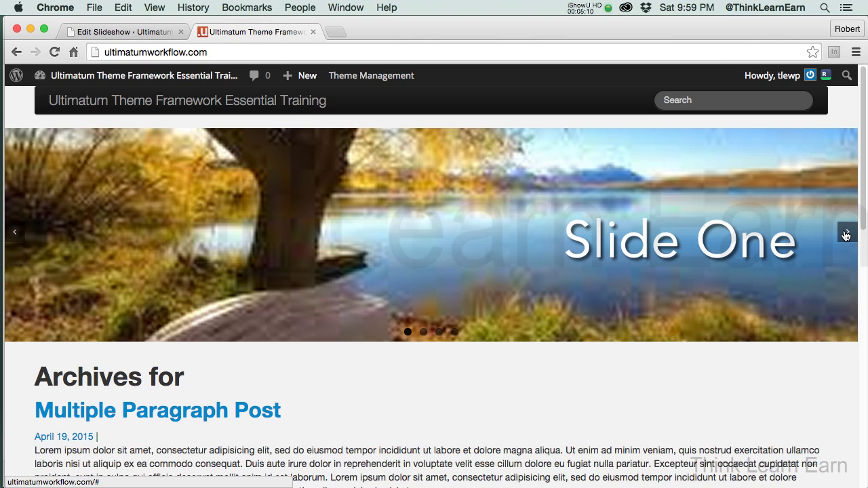
pyautogui.click(846, 235)
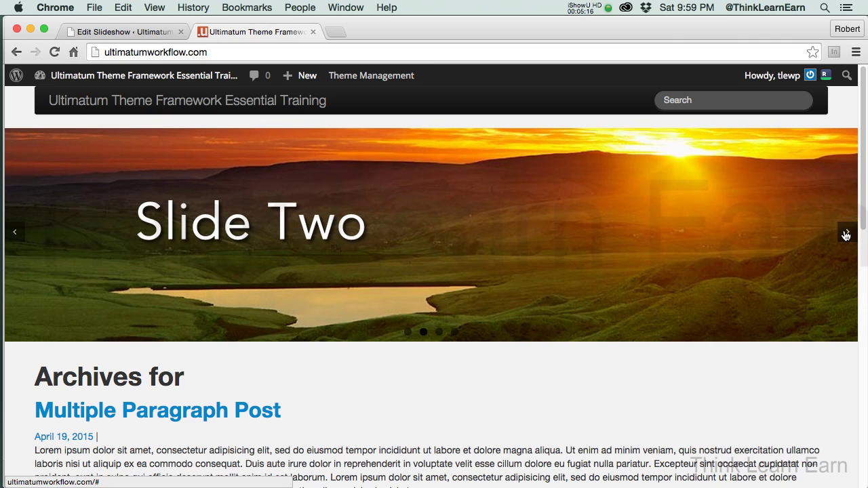
pyautogui.click(845, 235)
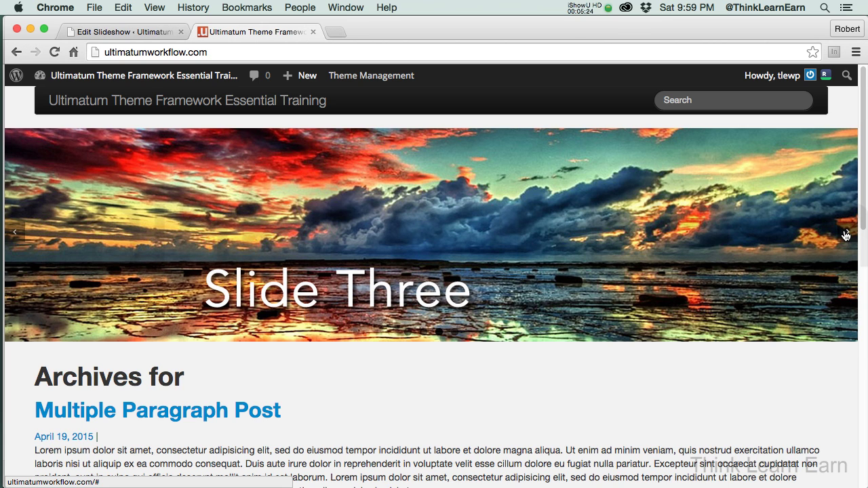
pyautogui.click(845, 235)
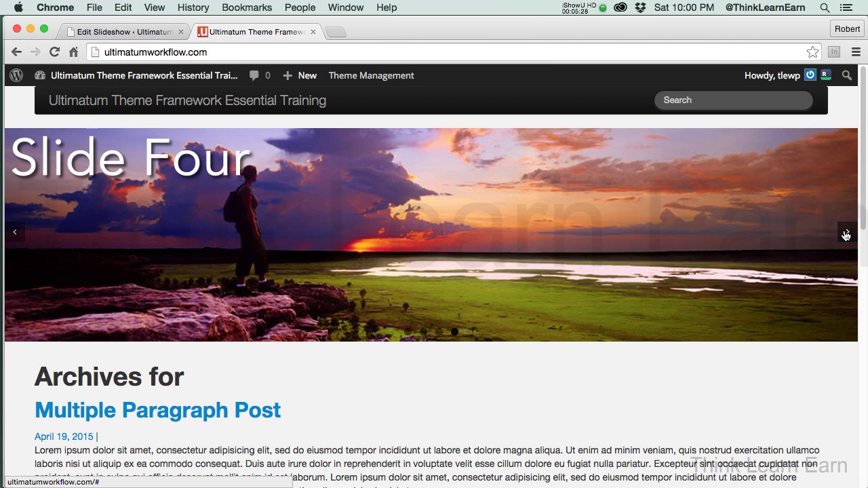
pyautogui.click(845, 234)
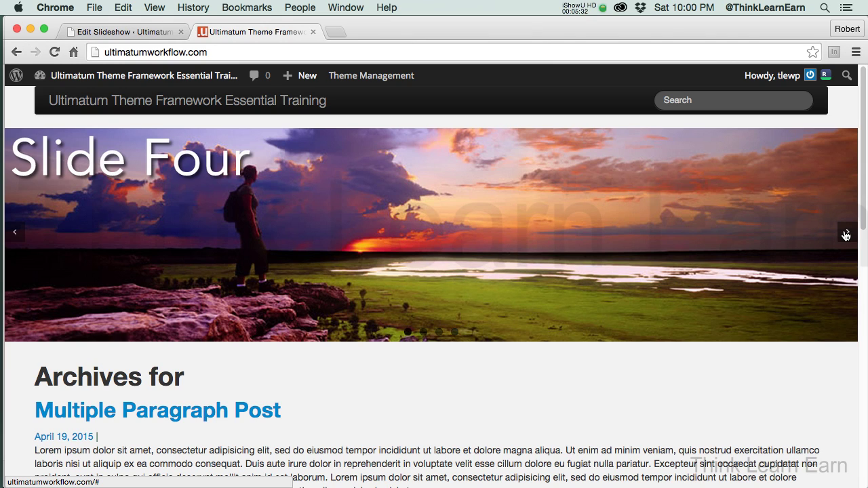